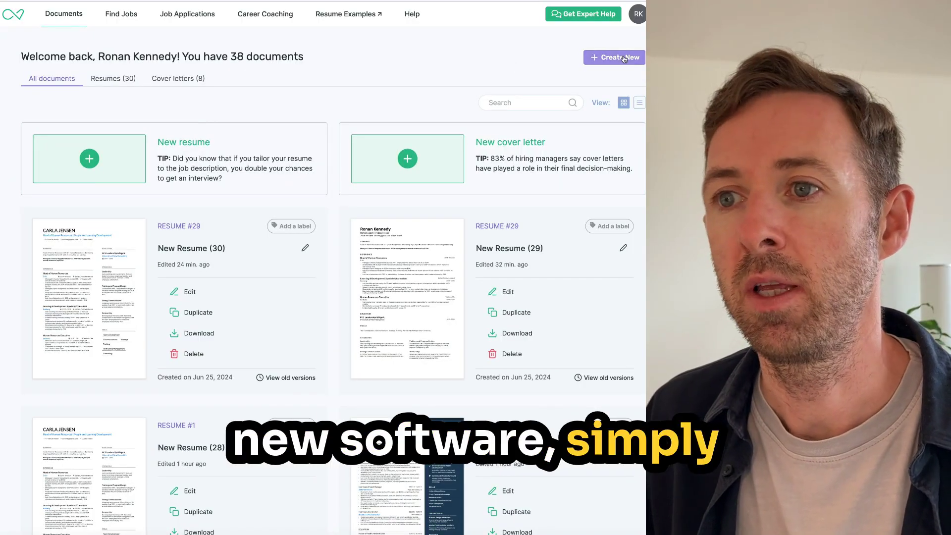
- Create a new resume that starts from an industry example
{"action": "left_click", "coordinate": [633, 85]}
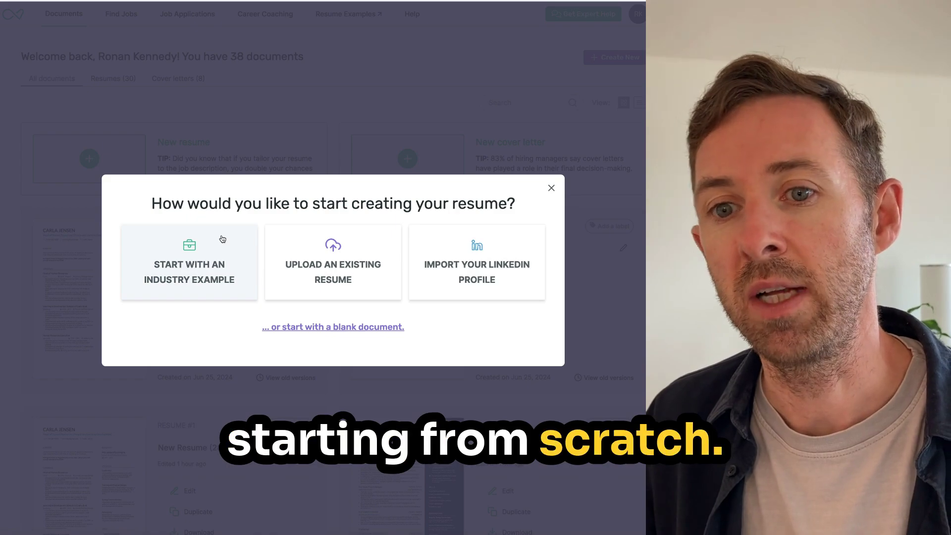
{"action": "left_click", "coordinate": [223, 240]}
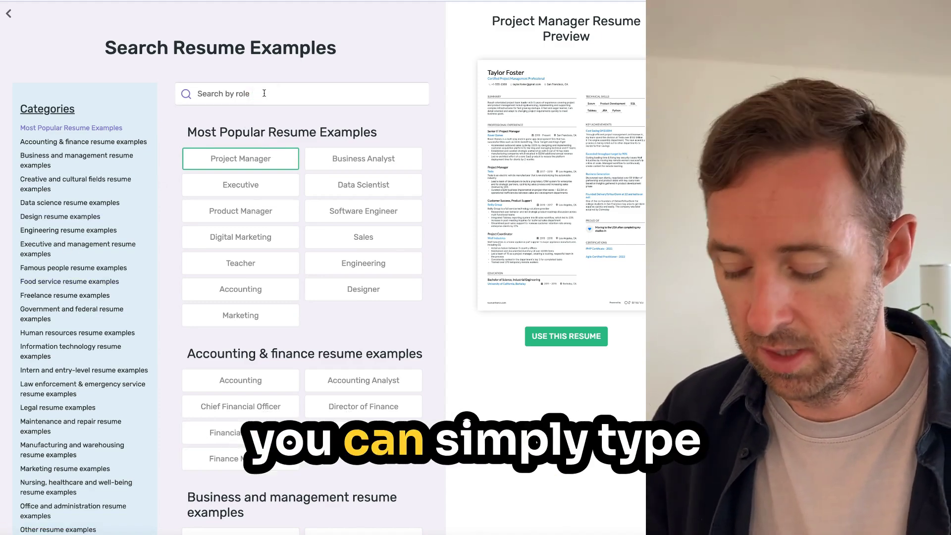
- Search examples for 'hr' and create a new resume from the HR Director example
{"action": "type", "text": "hr"}
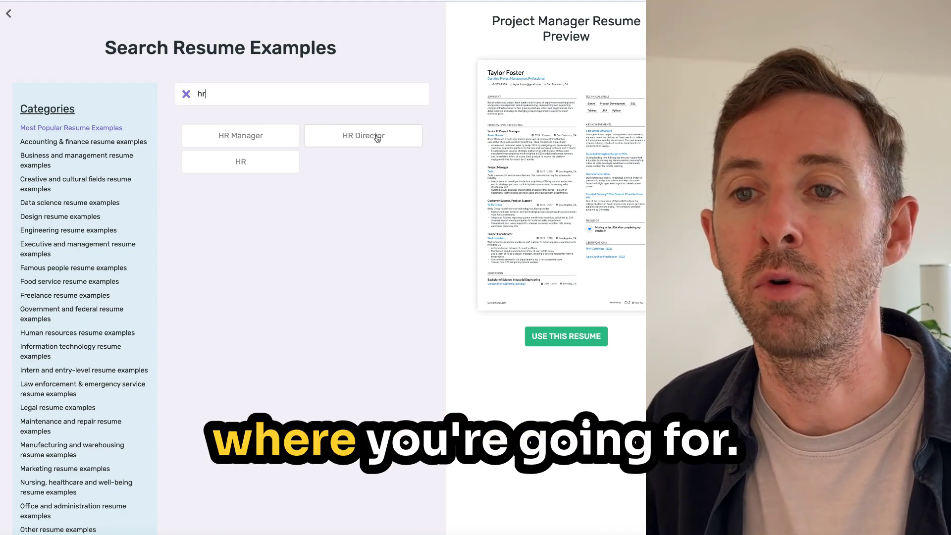
{"action": "left_click", "coordinate": [401, 140]}
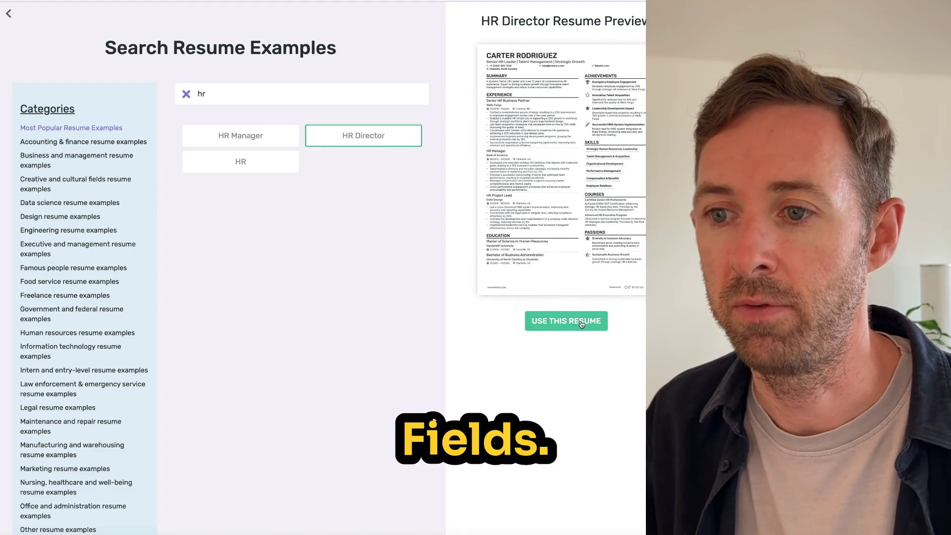
{"action": "left_click", "coordinate": [583, 322]}
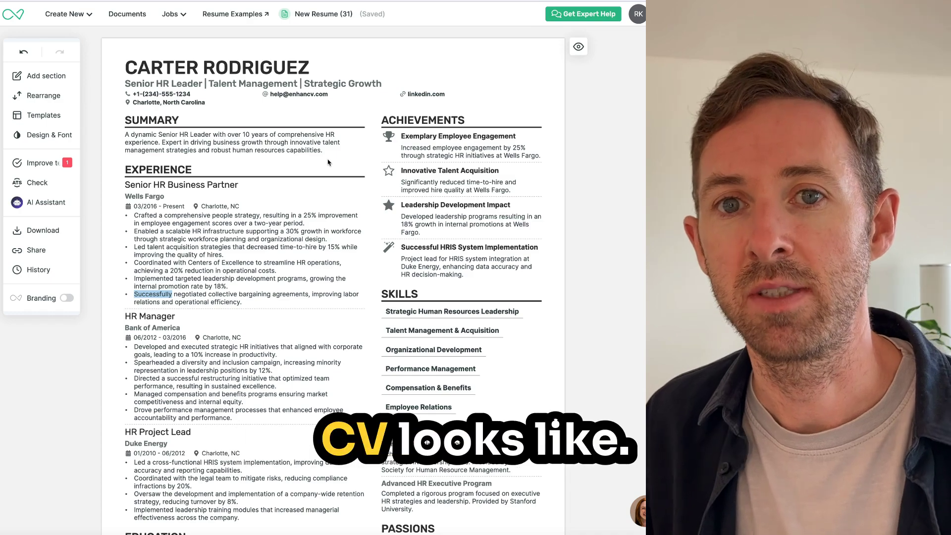
- Add an empty References section from the Add section list
{"action": "left_click", "coordinate": [57, 78]}
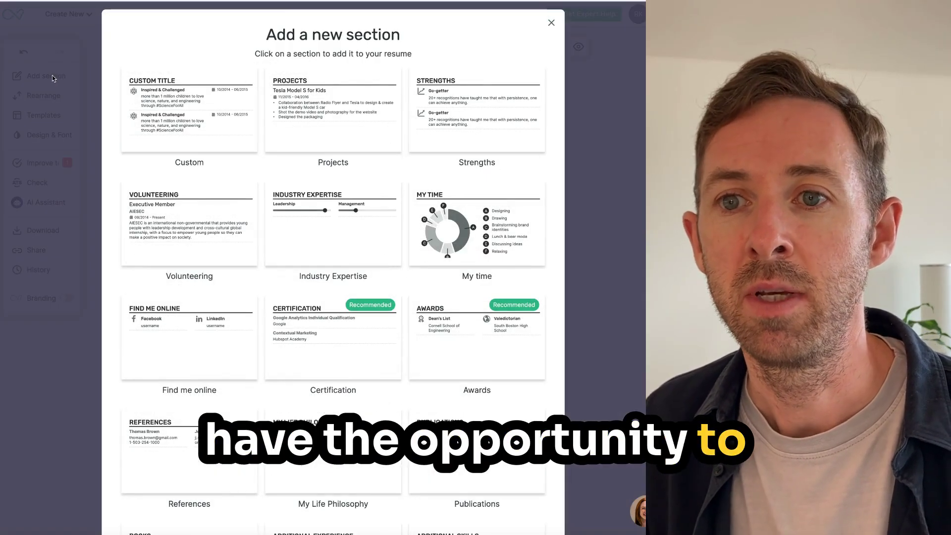
{"action": "mouse_move", "coordinate": [452, 122]}
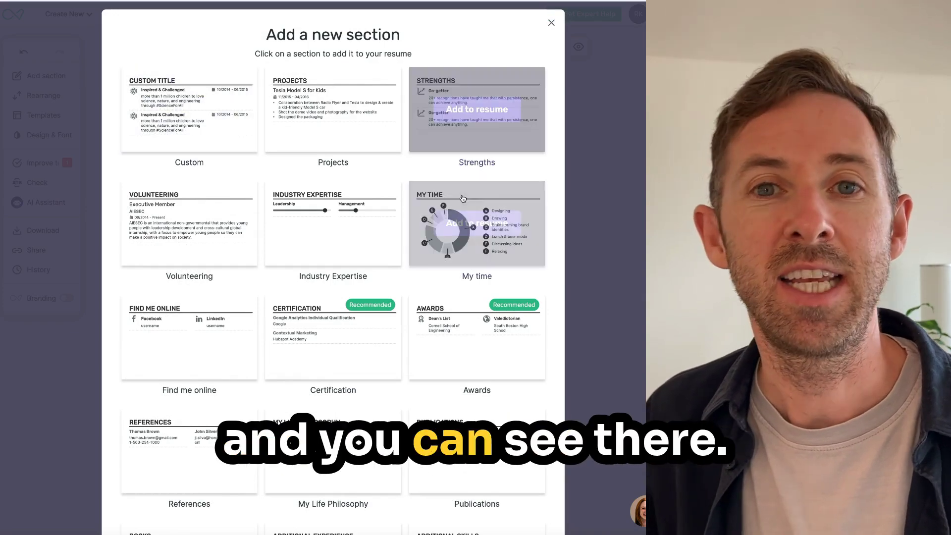
{"action": "mouse_move", "coordinate": [328, 223]}
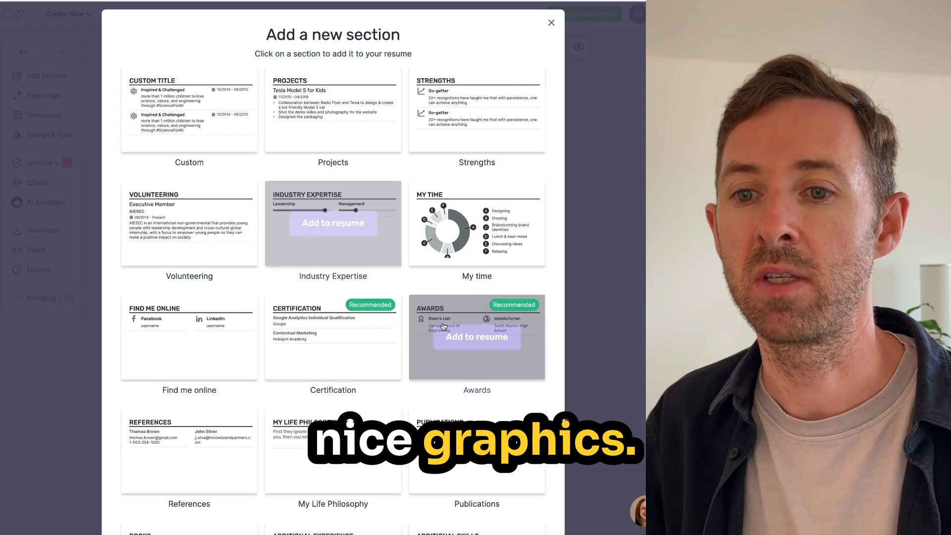
{"action": "scroll", "coordinate": [470, 335], "scroll_direction": "down", "scroll_amount": 2}
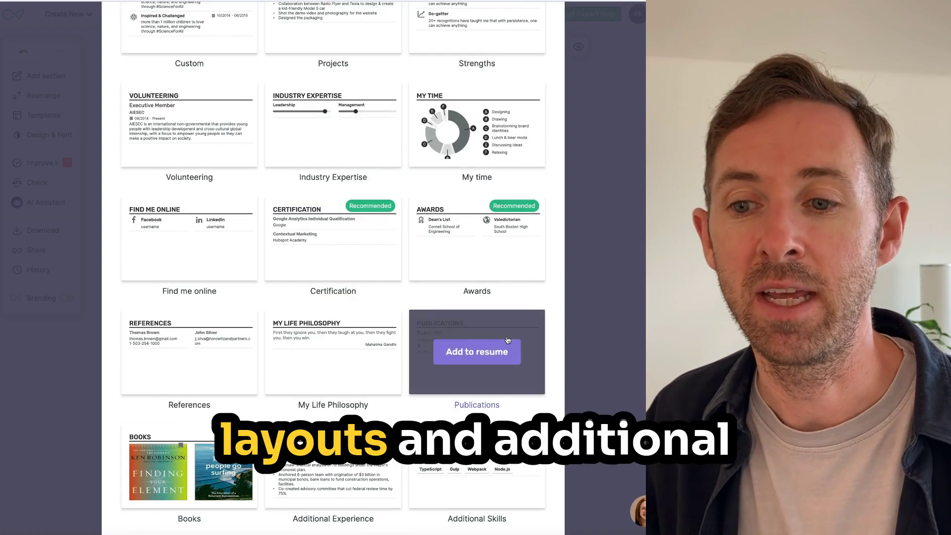
{"action": "scroll", "coordinate": [517, 342], "scroll_direction": "down", "scroll_amount": 1}
{"action": "mouse_move", "coordinate": [509, 419]}
{"action": "scroll", "coordinate": [337, 317], "scroll_direction": "up", "scroll_amount": 3}
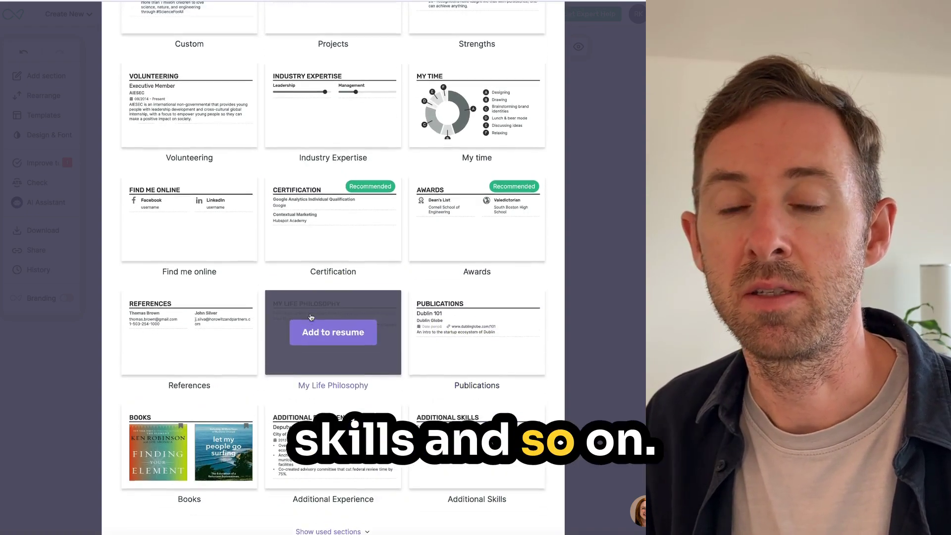
{"action": "mouse_move", "coordinate": [461, 143]}
{"action": "scroll", "coordinate": [407, 159], "scroll_direction": "down", "scroll_amount": 3}
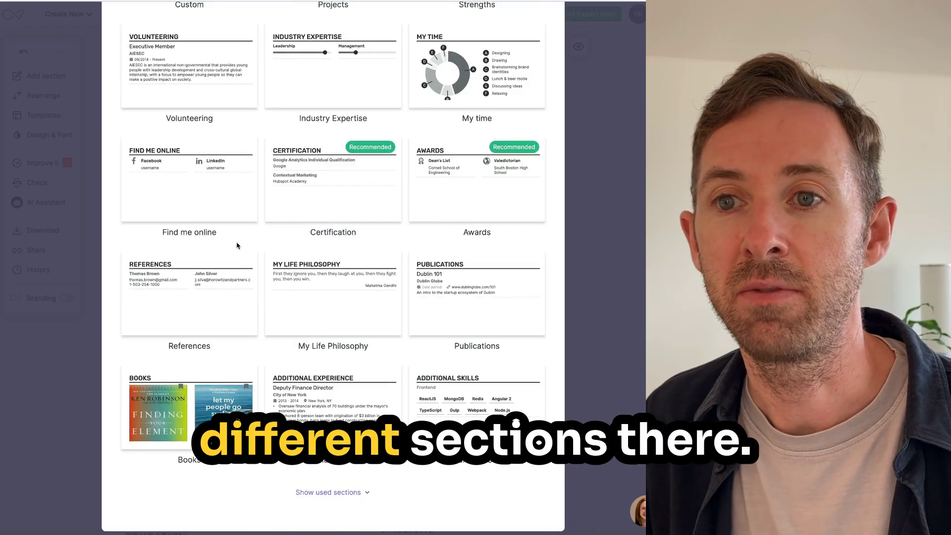
{"action": "left_click", "coordinate": [185, 293]}
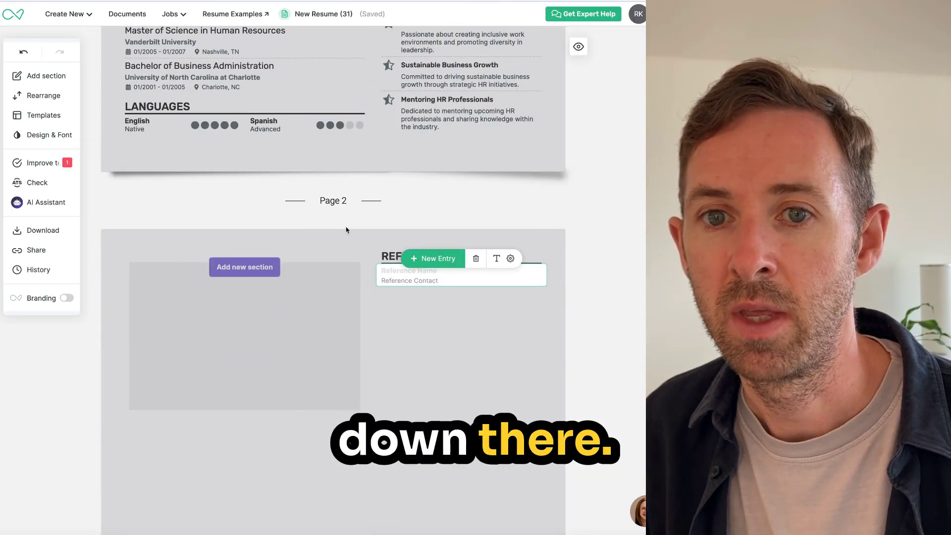
- Move References to page 2's left column and Passions above Achievements, then view Templates
{"action": "left_click", "coordinate": [55, 98]}
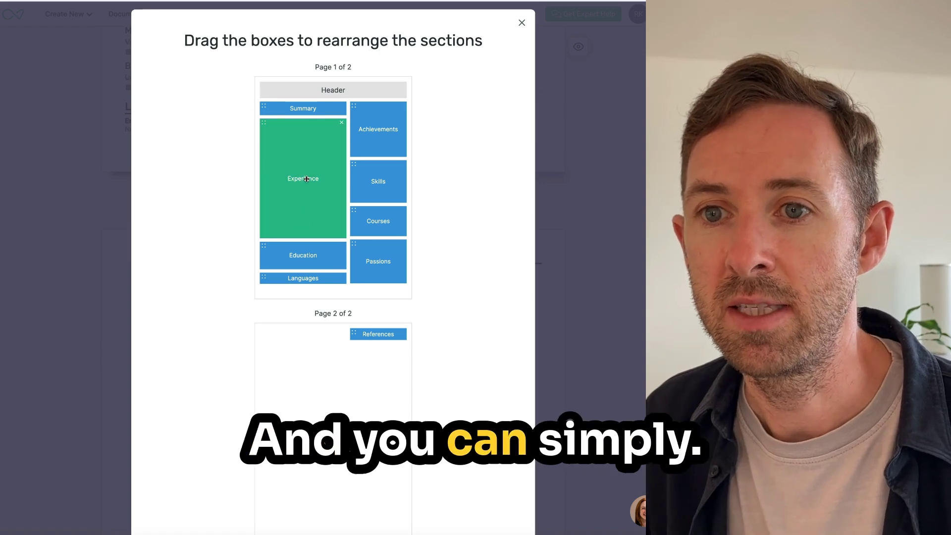
{"action": "left_click_drag", "start_coordinate": [387, 335], "coordinate": [314, 296]}
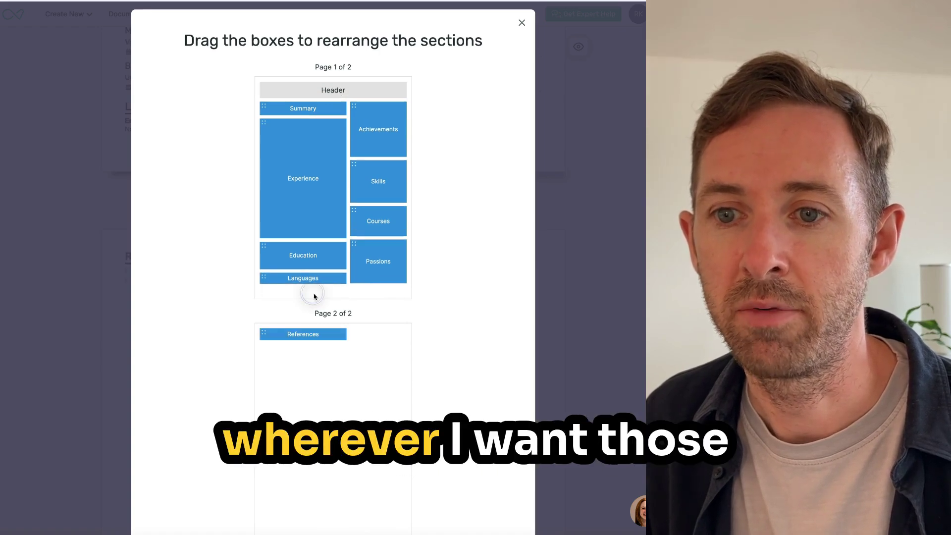
{"action": "left_click_drag", "start_coordinate": [381, 264], "coordinate": [385, 201]}
{"action": "left_click_drag", "start_coordinate": [388, 128], "coordinate": [387, 214]}
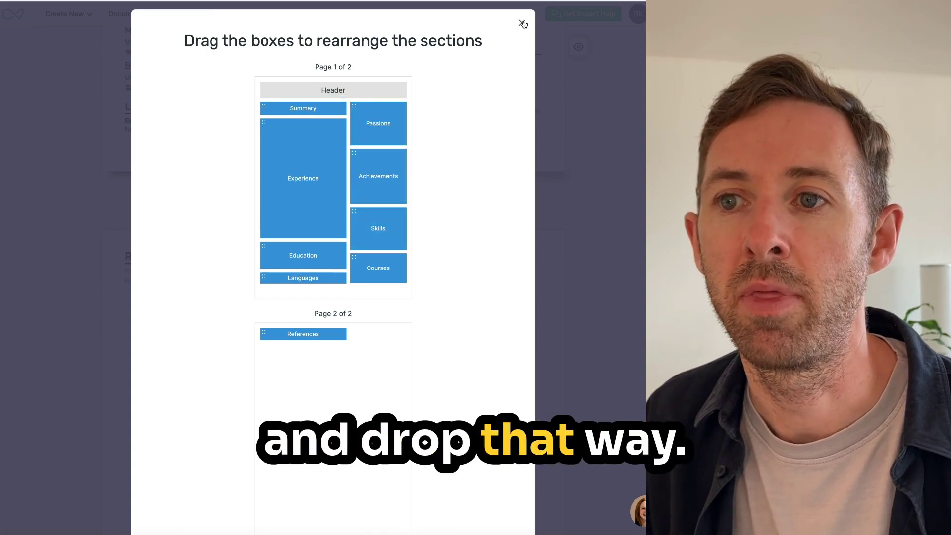
{"action": "left_click", "coordinate": [522, 23]}
{"action": "left_click", "coordinate": [39, 117]}
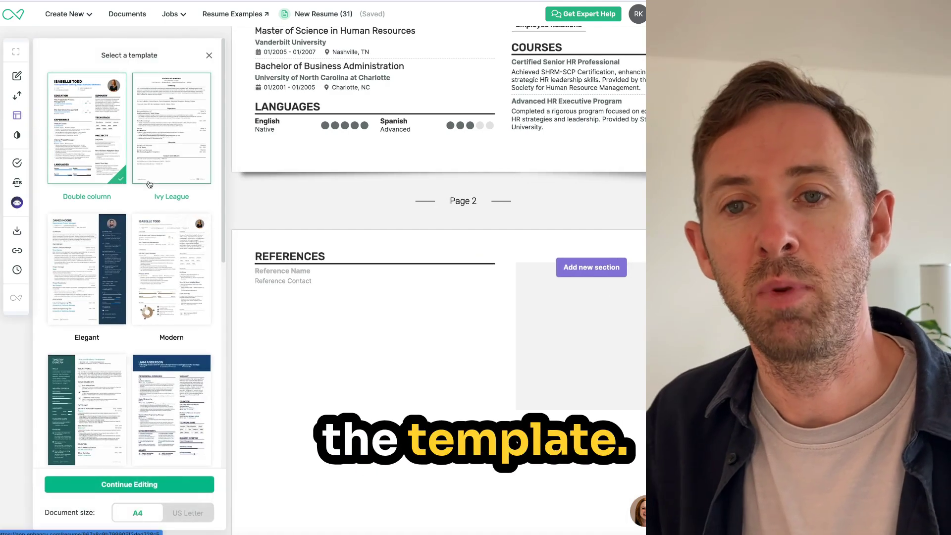
{"action": "scroll", "coordinate": [167, 195], "scroll_direction": "down", "scroll_amount": 8}
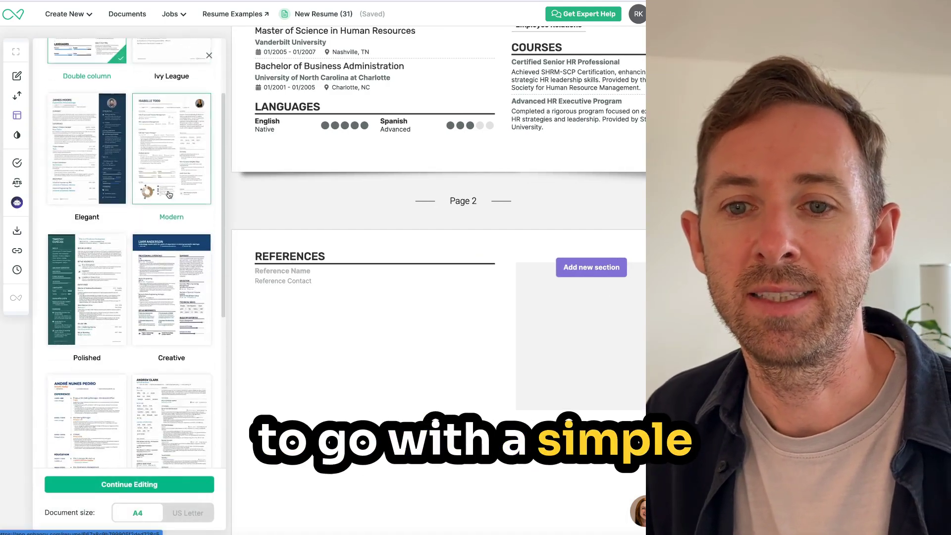
{"action": "scroll", "coordinate": [166, 194], "scroll_direction": "down", "scroll_amount": 5}
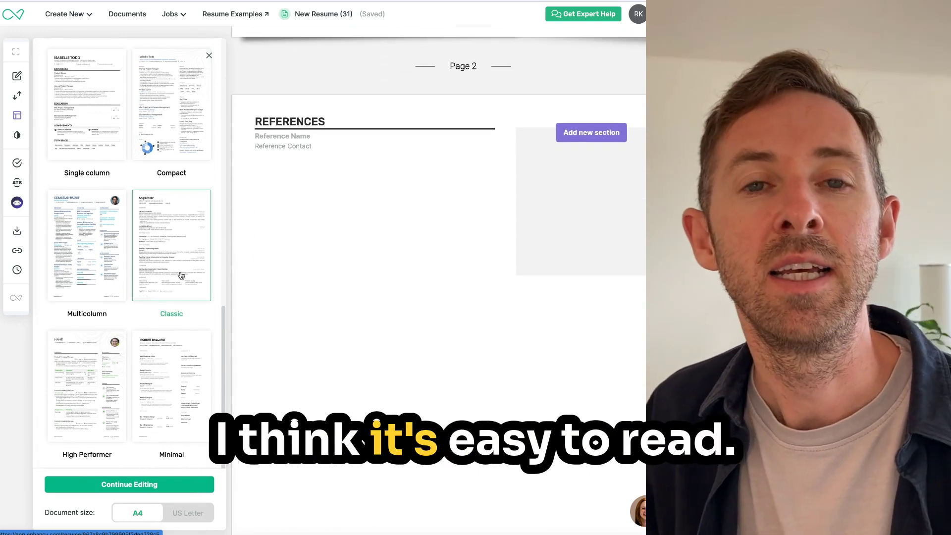
{"action": "left_click", "coordinate": [180, 362]}
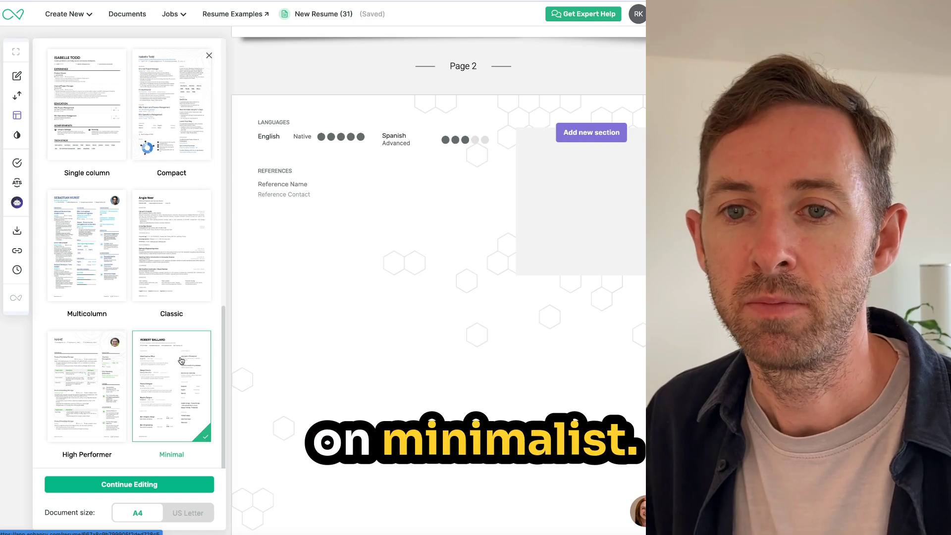
{"action": "scroll", "coordinate": [152, 313], "scroll_direction": "up", "scroll_amount": 1}
{"action": "scroll", "coordinate": [152, 313], "scroll_direction": "up", "scroll_amount": 2}
{"action": "scroll", "coordinate": [152, 312], "scroll_direction": "down", "scroll_amount": 3}
{"action": "left_click", "coordinate": [171, 245]}
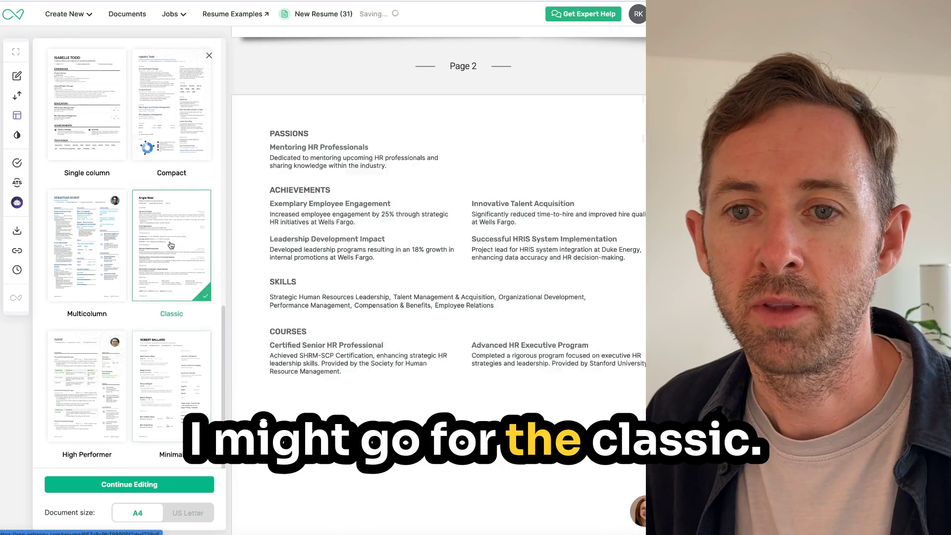
{"action": "scroll", "coordinate": [342, 314], "scroll_direction": "up", "scroll_amount": 10}
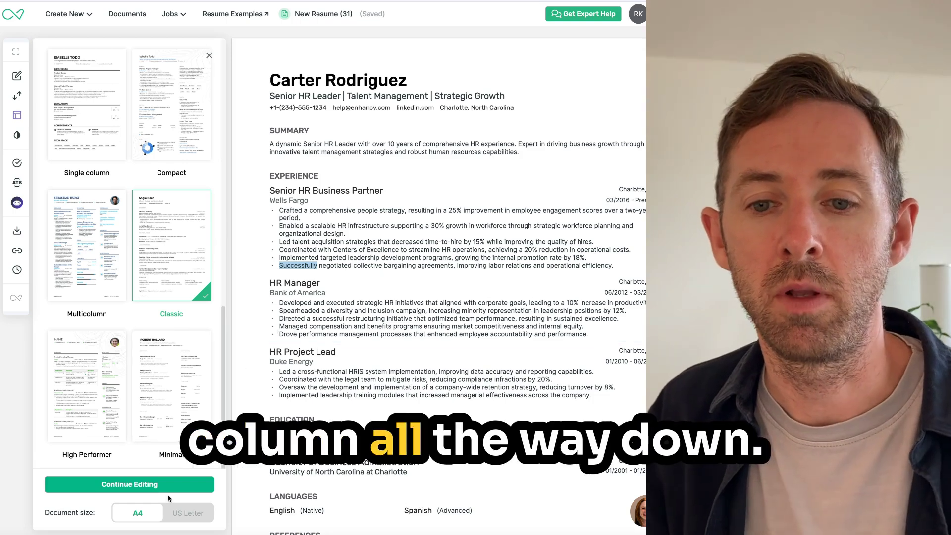
{"action": "left_click", "coordinate": [170, 486]}
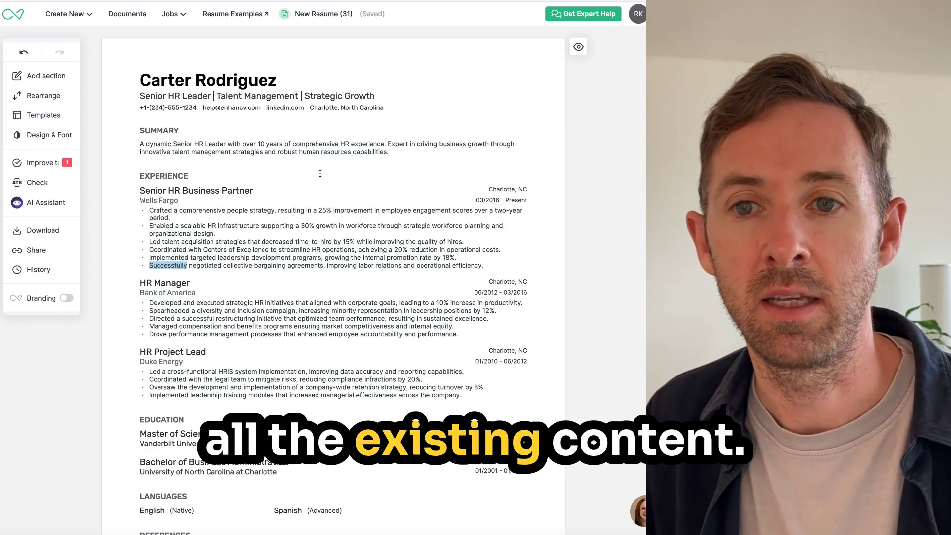
- Briefly view Design & Font settings, then bring up the ATS resume check dialog
{"action": "left_click", "coordinate": [16, 135]}
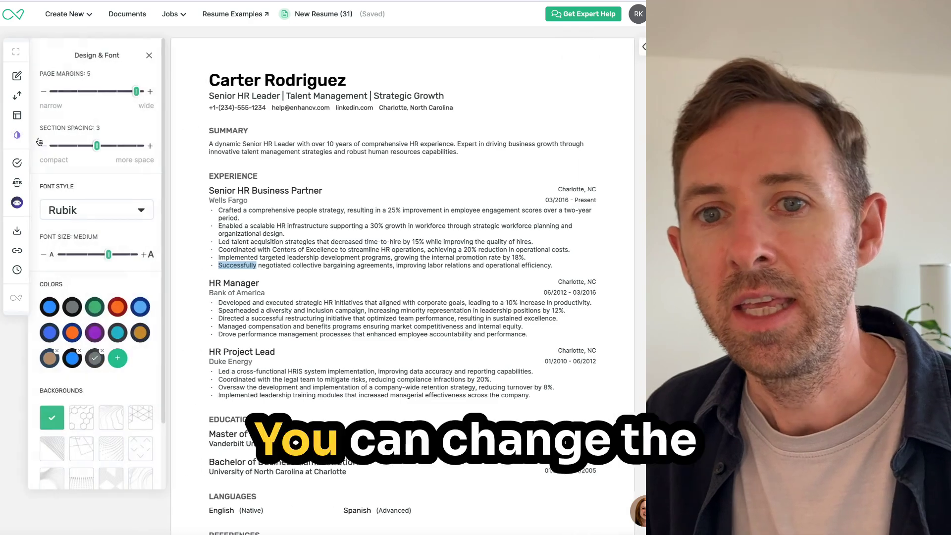
{"action": "left_click", "coordinate": [17, 135]}
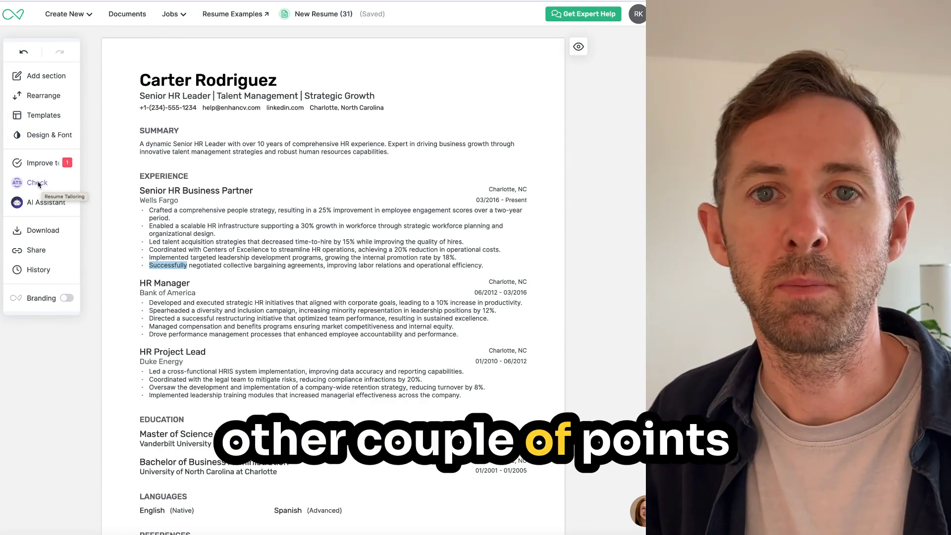
{"action": "left_click", "coordinate": [37, 183]}
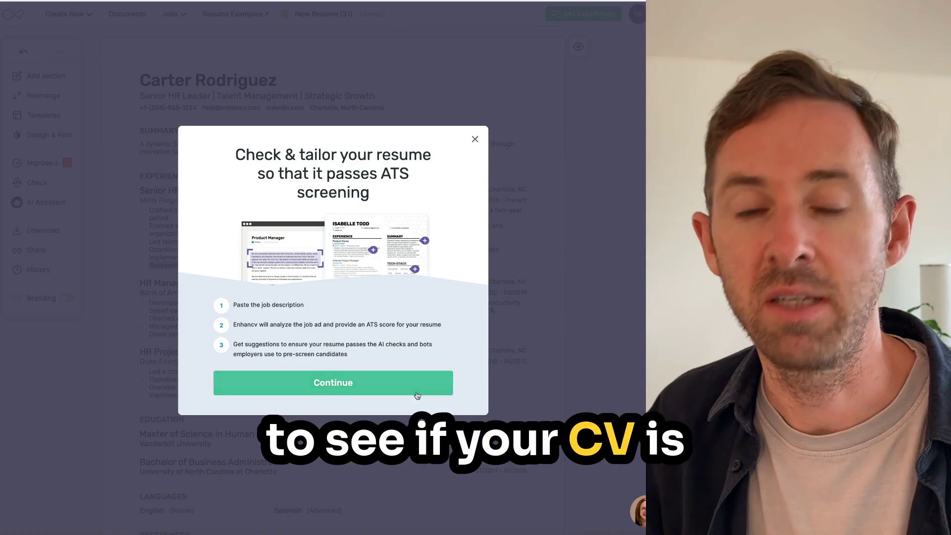
- Dismiss the ATS prompt, then view and close the AI Assistant and Download options
{"action": "left_click", "coordinate": [474, 139]}
{"action": "left_click", "coordinate": [59, 202]}
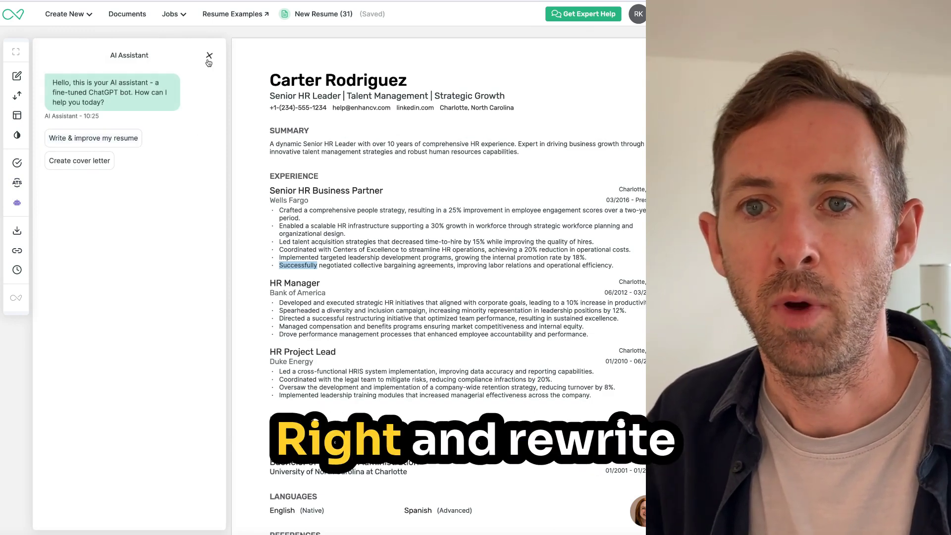
{"action": "left_click", "coordinate": [210, 59]}
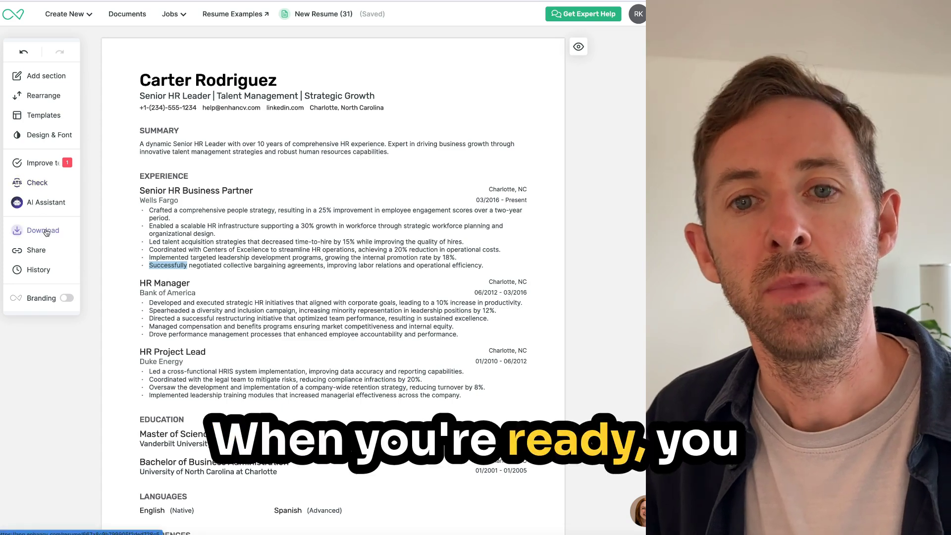
{"action": "left_click", "coordinate": [46, 233]}
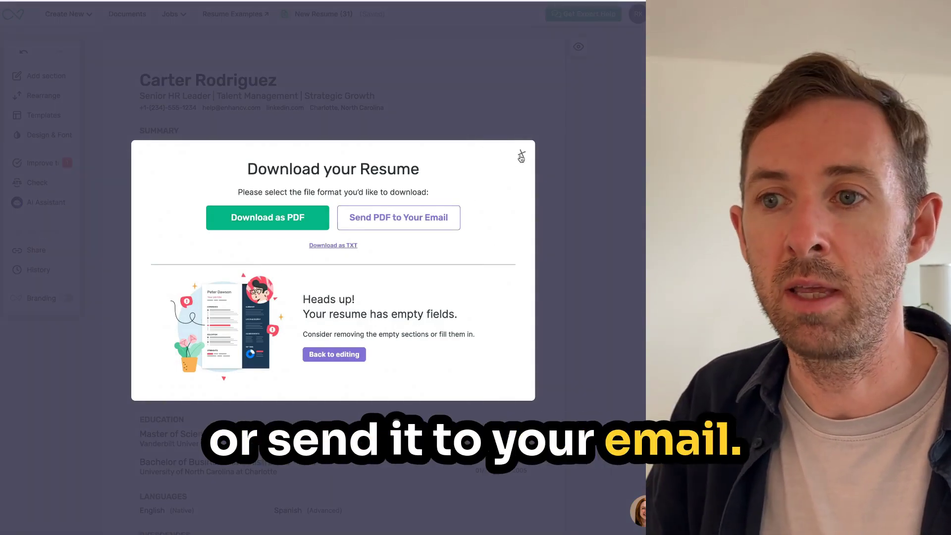
{"action": "left_click", "coordinate": [522, 154]}
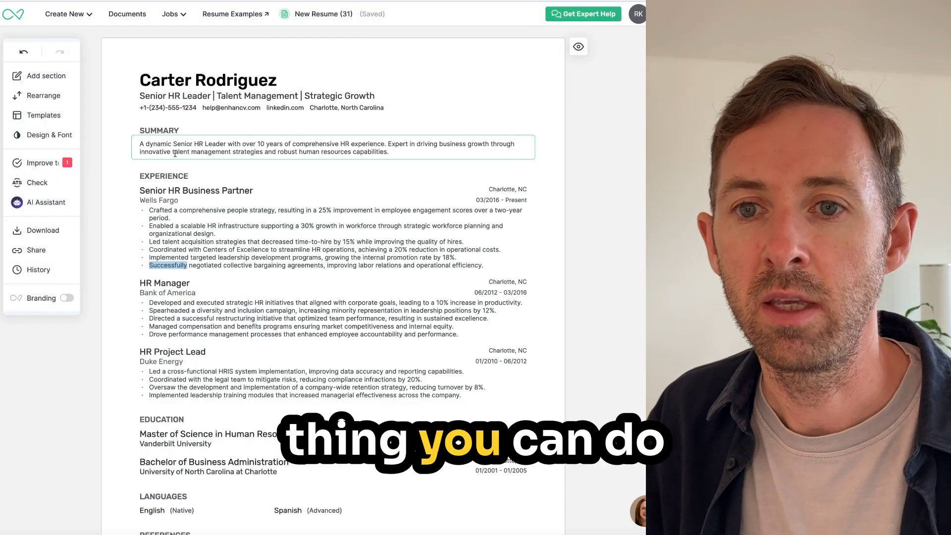
- Append 'Start typing...' to the end of the Summary paragraph
{"action": "left_click", "coordinate": [190, 147]}
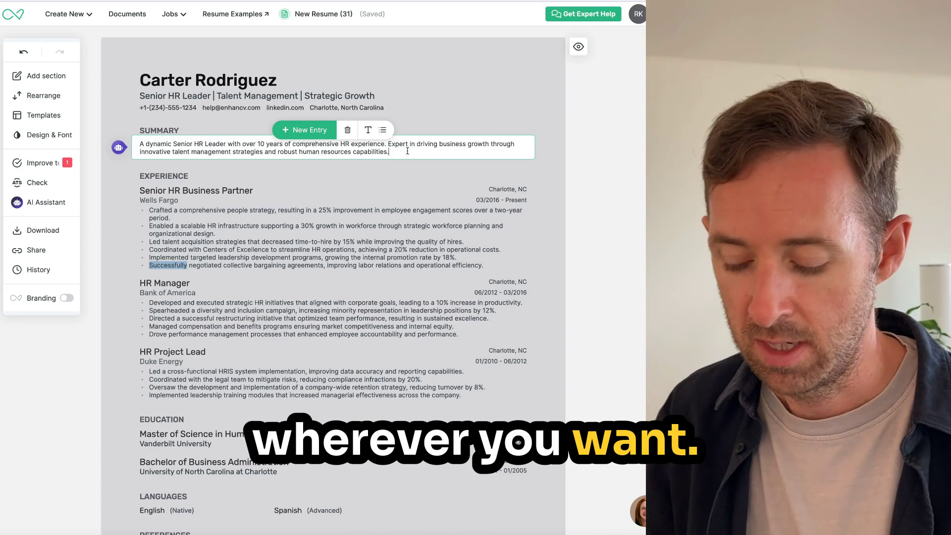
{"action": "type", "text": "Start"}
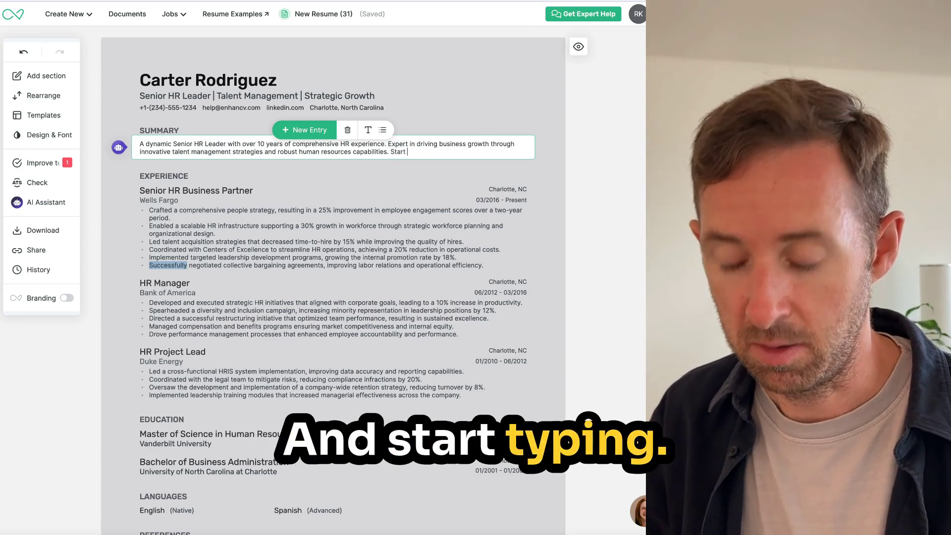
{"action": "type", "text": " typing..."}
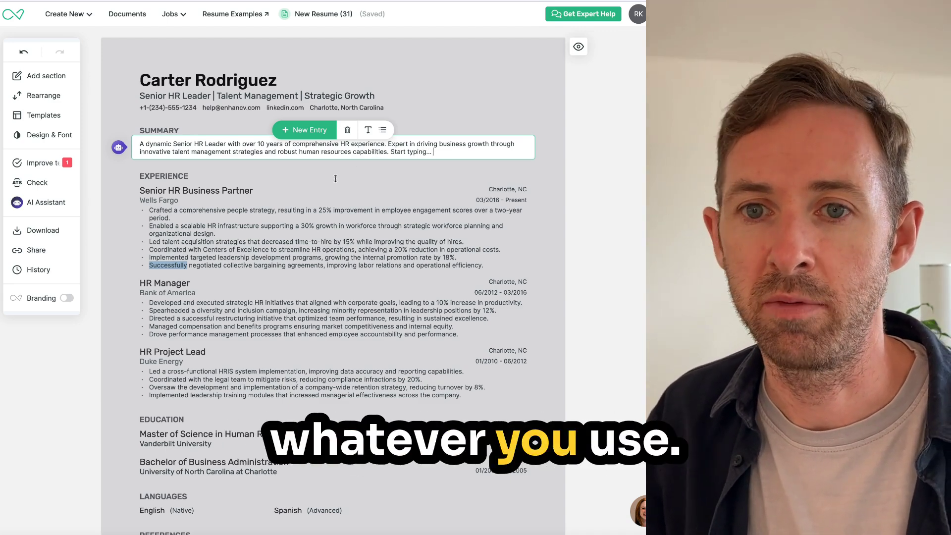
{"action": "left_click", "coordinate": [298, 226]}
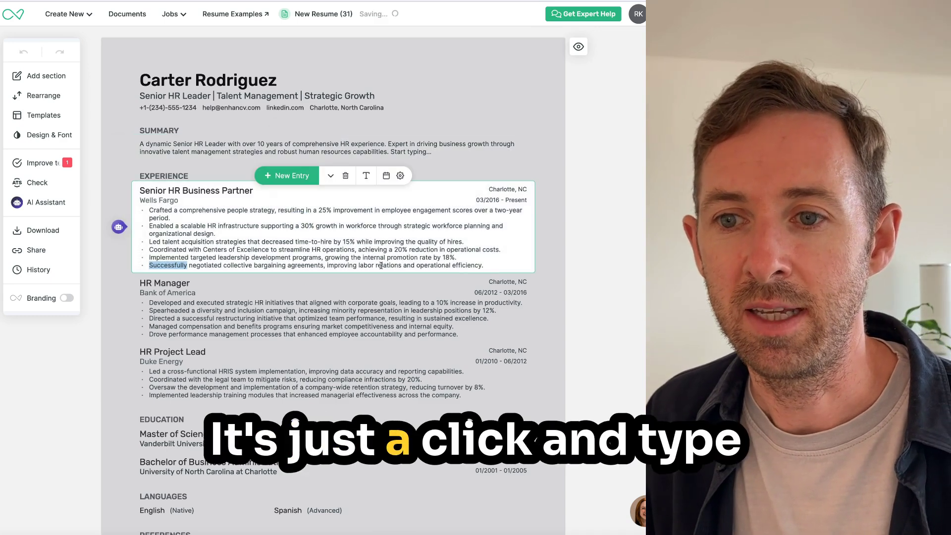
- Delete the last Wells Fargo bullet, then try the text formatting and date range picker
{"action": "left_click_drag", "start_coordinate": [492, 263], "coordinate": [125, 257]}
{"action": "key", "text": "BackSpace"}
{"action": "key", "text": "BackSpace"}
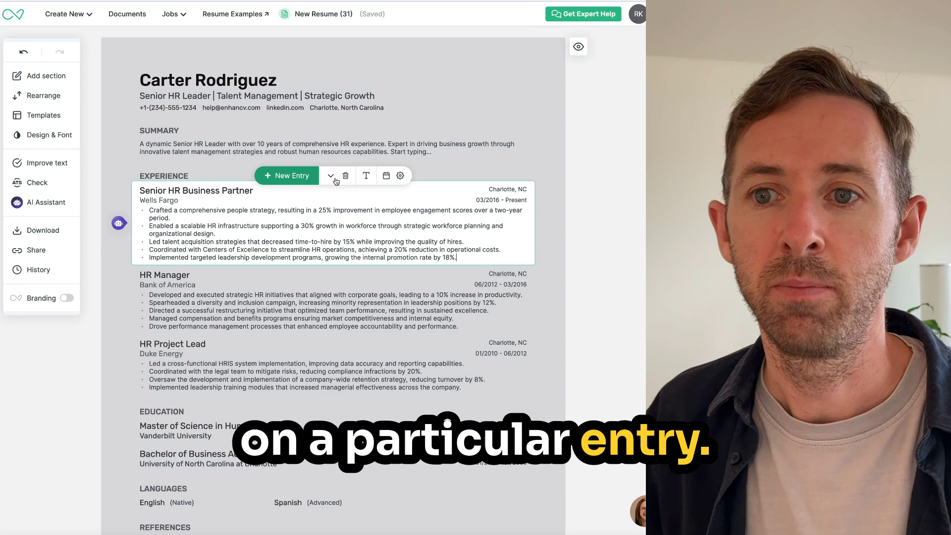
{"action": "left_click", "coordinate": [366, 176]}
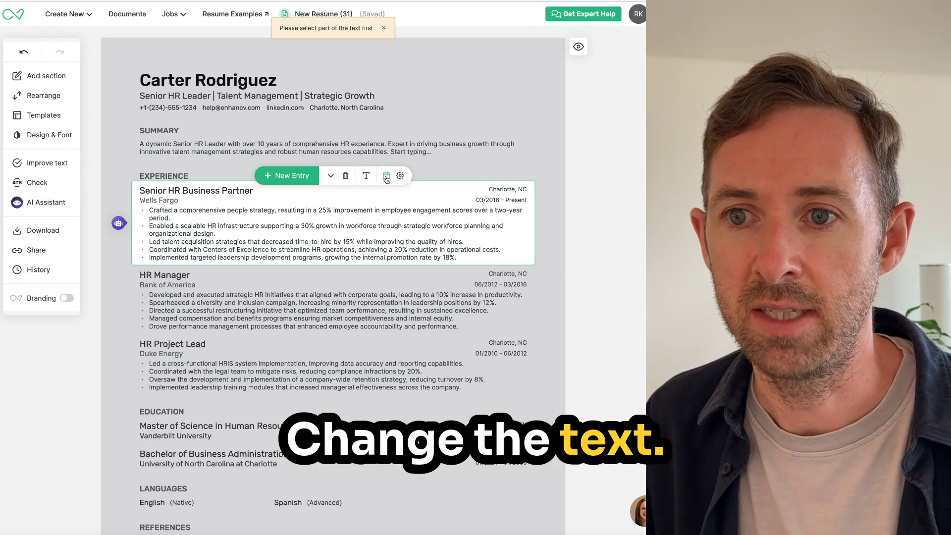
{"action": "left_click", "coordinate": [387, 177]}
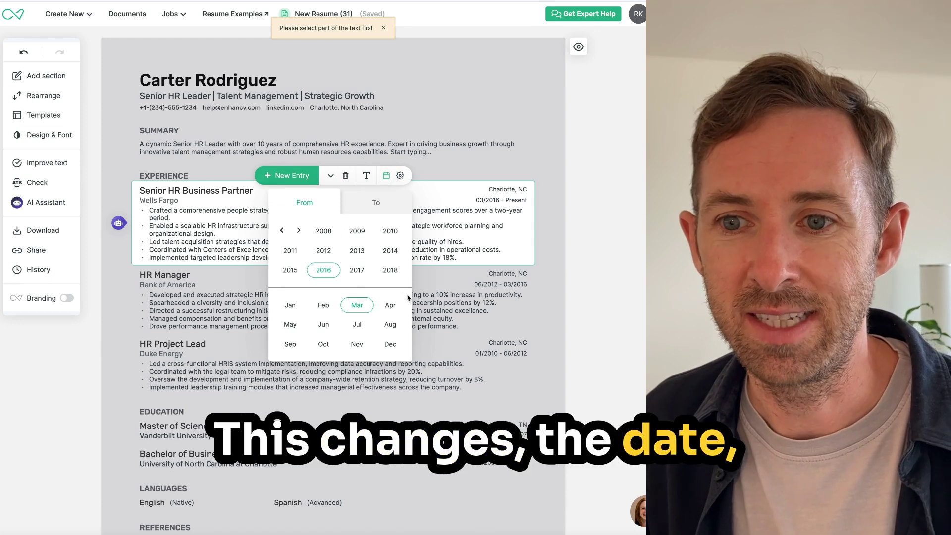
- Show Company Description and Link lines on the Wells Fargo entry, keeping its location
{"action": "left_click", "coordinate": [401, 176]}
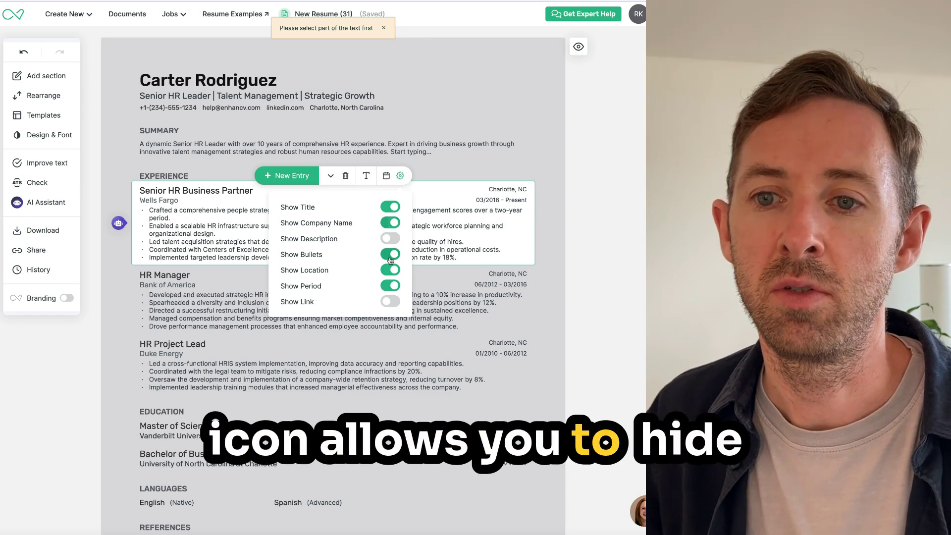
{"action": "scroll", "coordinate": [392, 262], "scroll_direction": "down", "scroll_amount": 1}
{"action": "left_click", "coordinate": [391, 256]}
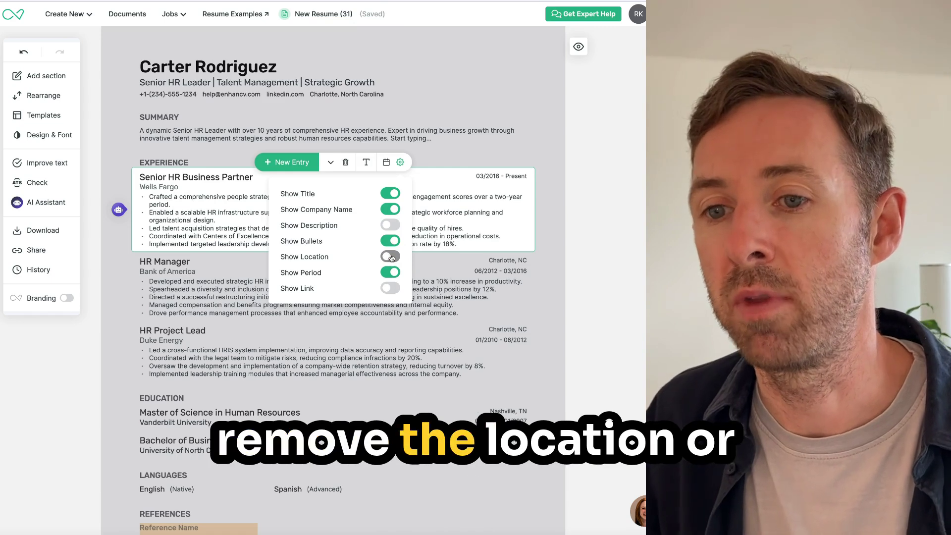
{"action": "left_click", "coordinate": [392, 288]}
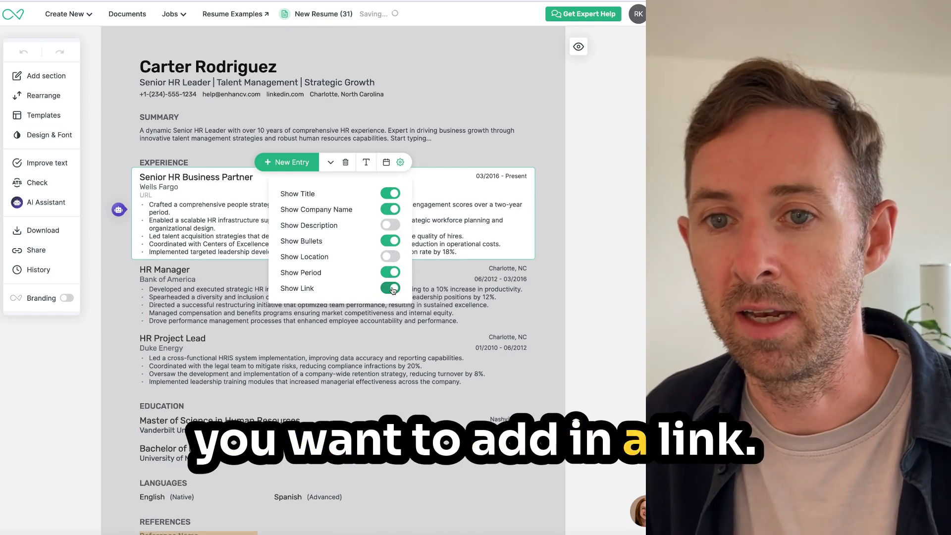
{"action": "left_click", "coordinate": [391, 288]}
{"action": "left_click", "coordinate": [391, 256]}
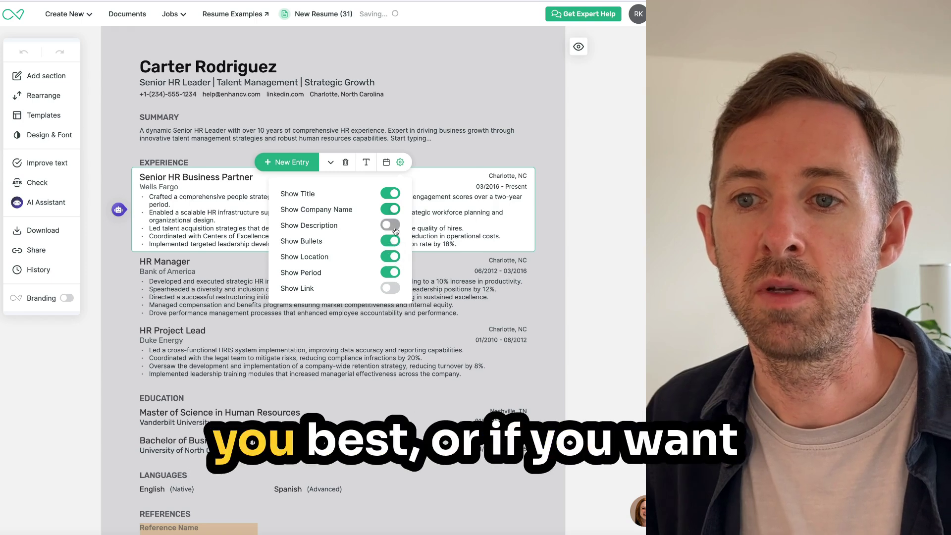
{"action": "left_click", "coordinate": [391, 225]}
{"action": "left_click", "coordinate": [392, 288]}
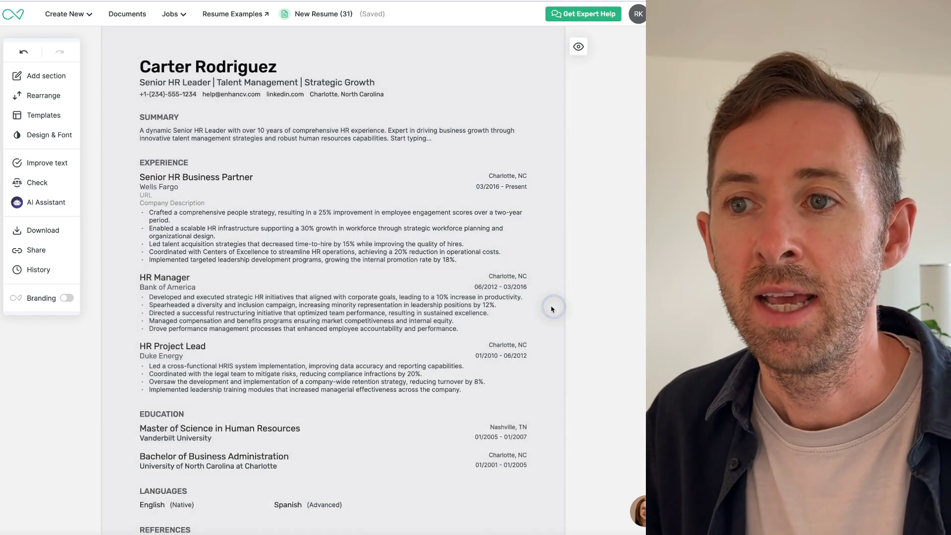
{"action": "left_click", "coordinate": [551, 309]}
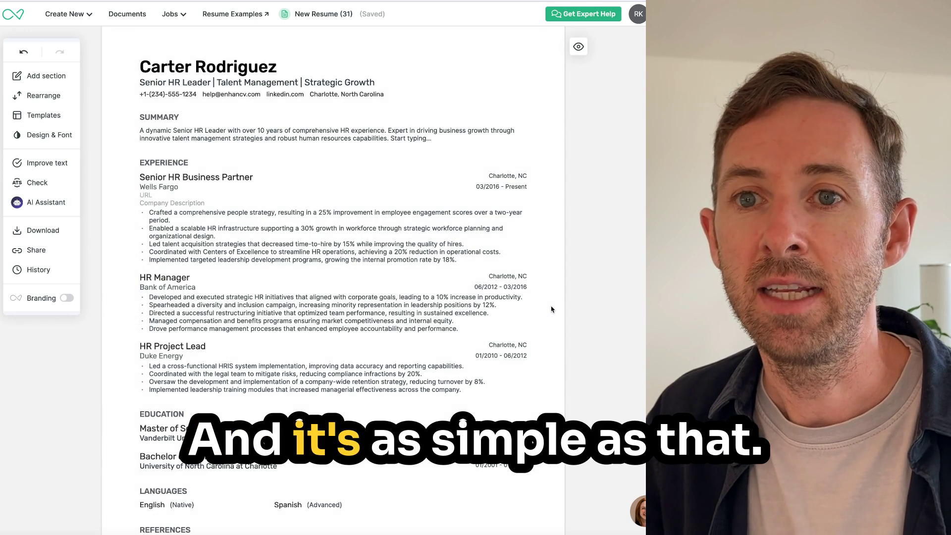